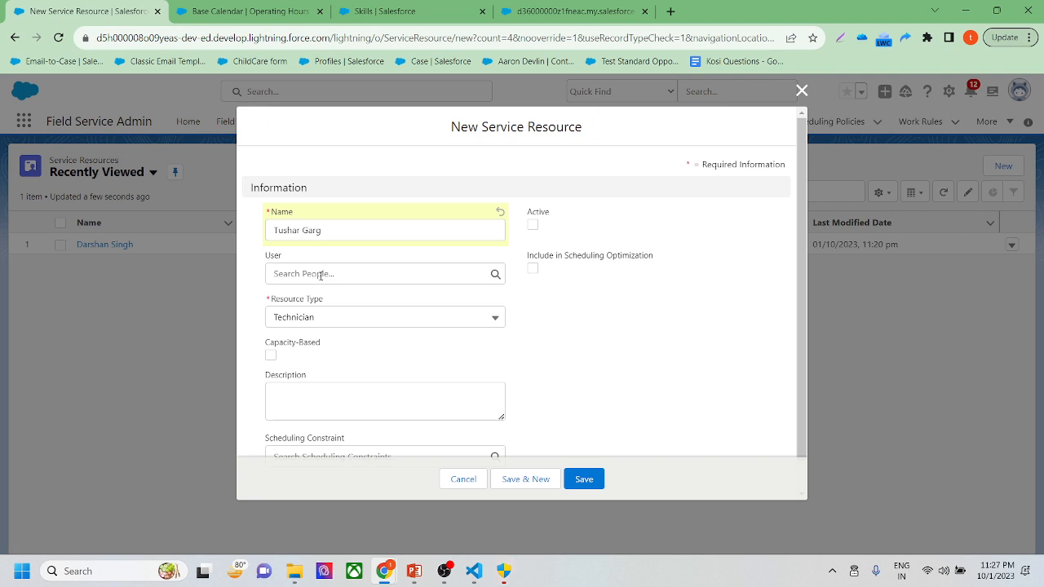
Link the matching user to the new service resource in the User field and mark the resource as active.
click(594, 478)
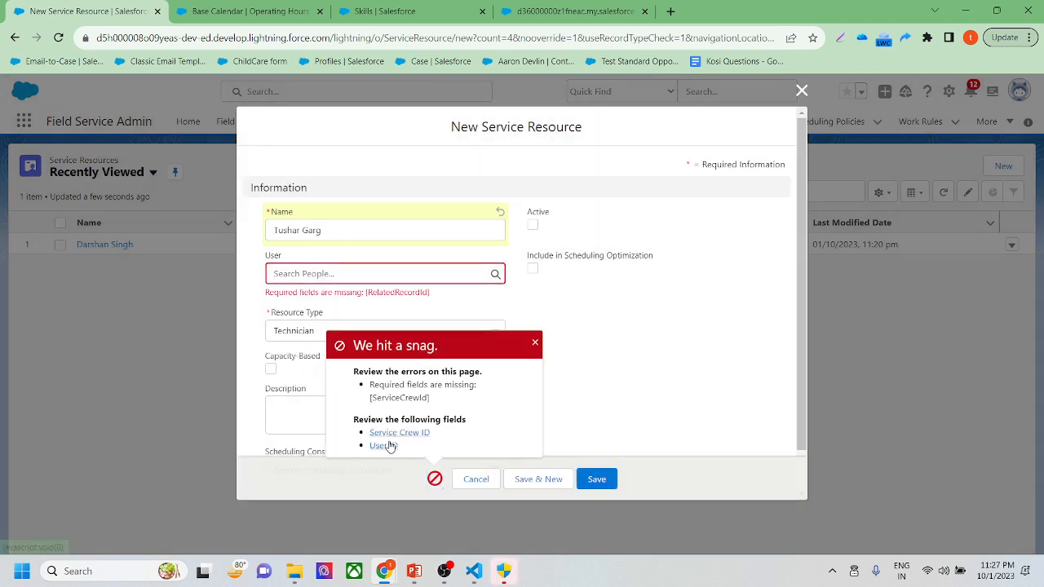
click(536, 344)
click(346, 274)
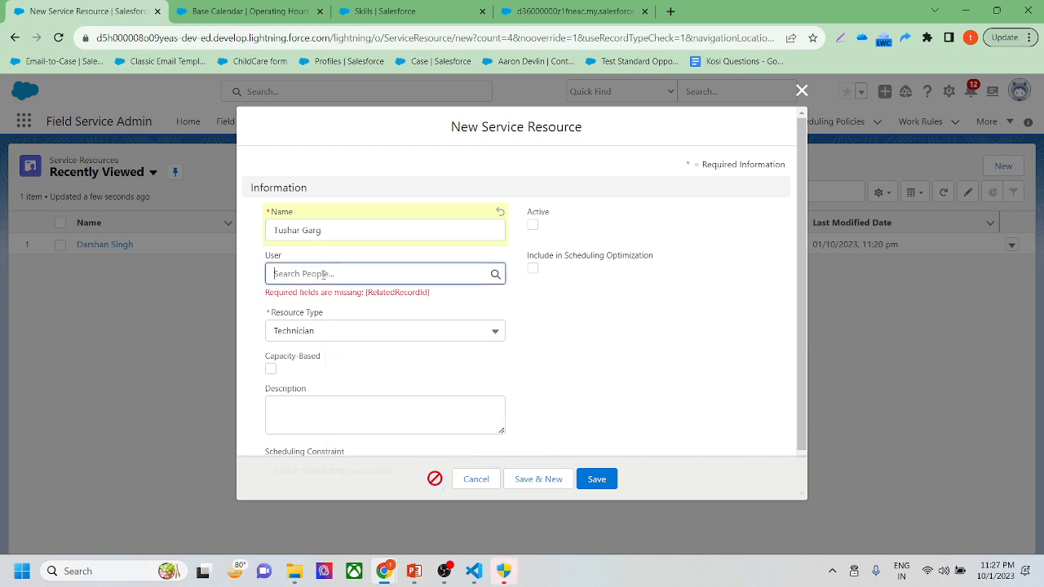
click(339, 323)
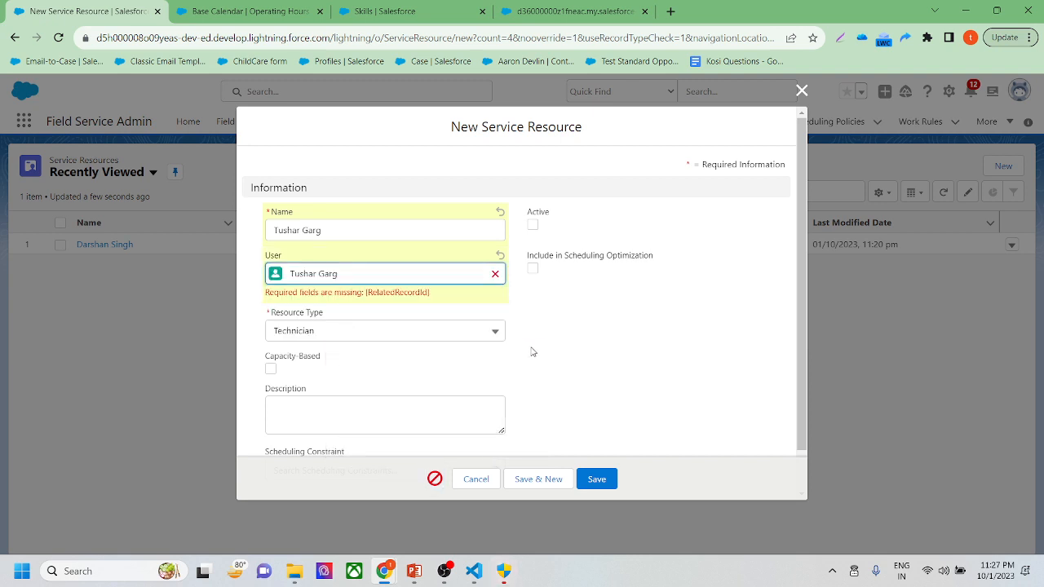
click(533, 225)
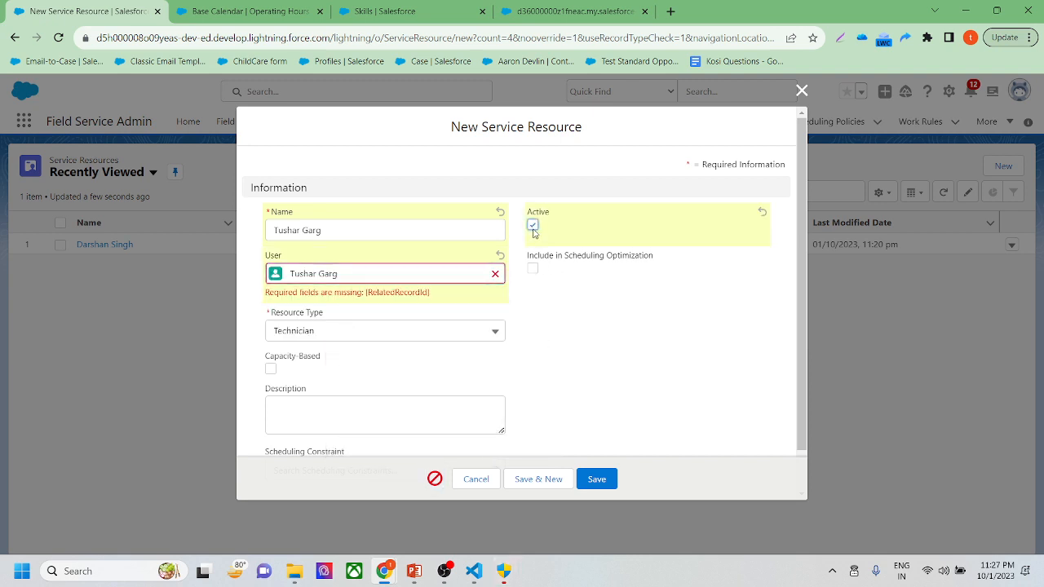
Check the resource type choices, keep Technician, and save the new service resource.
scroll(565, 315, down, 1)
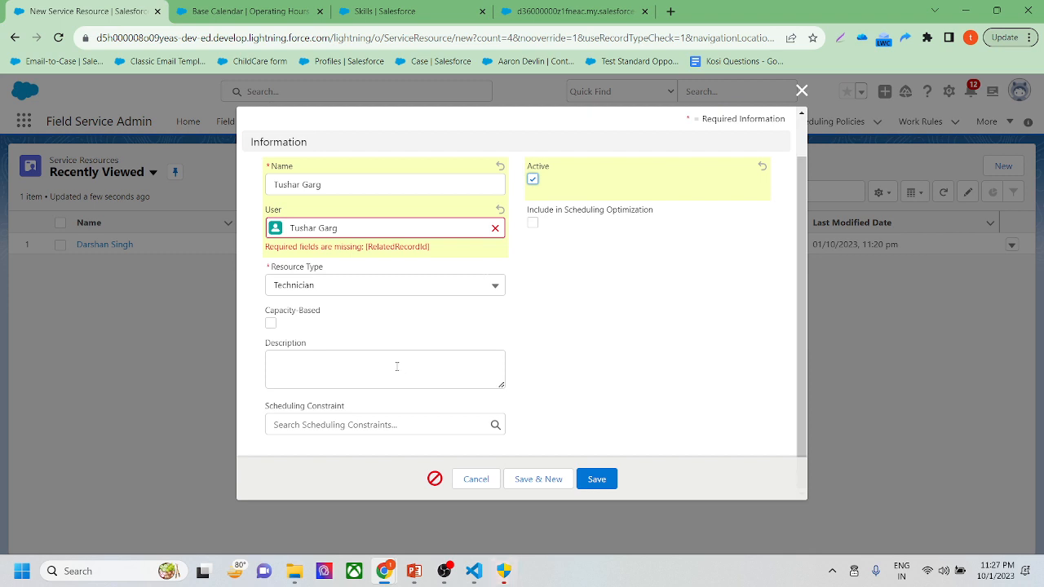
click(364, 338)
click(322, 283)
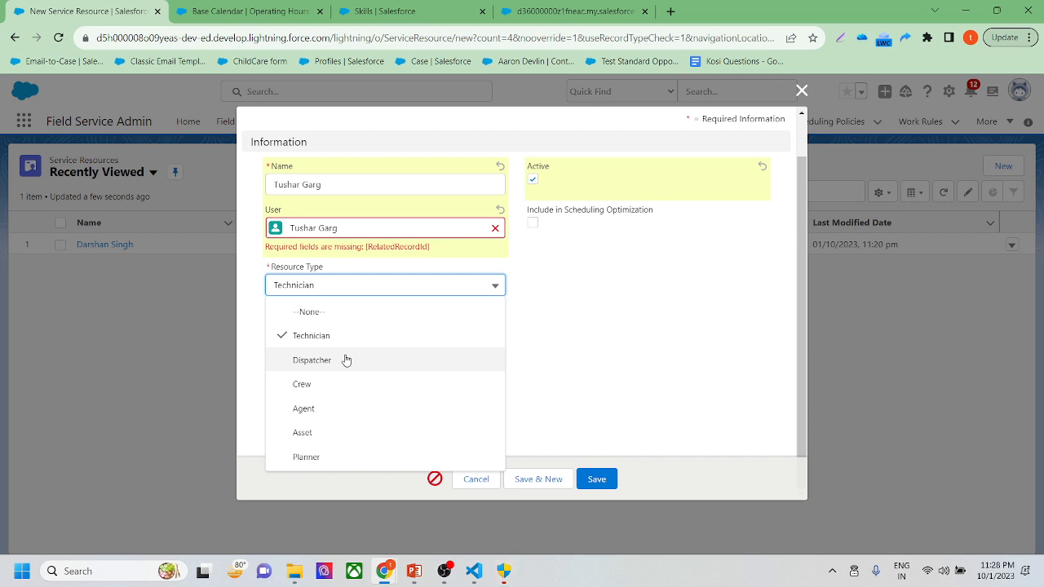
click(580, 329)
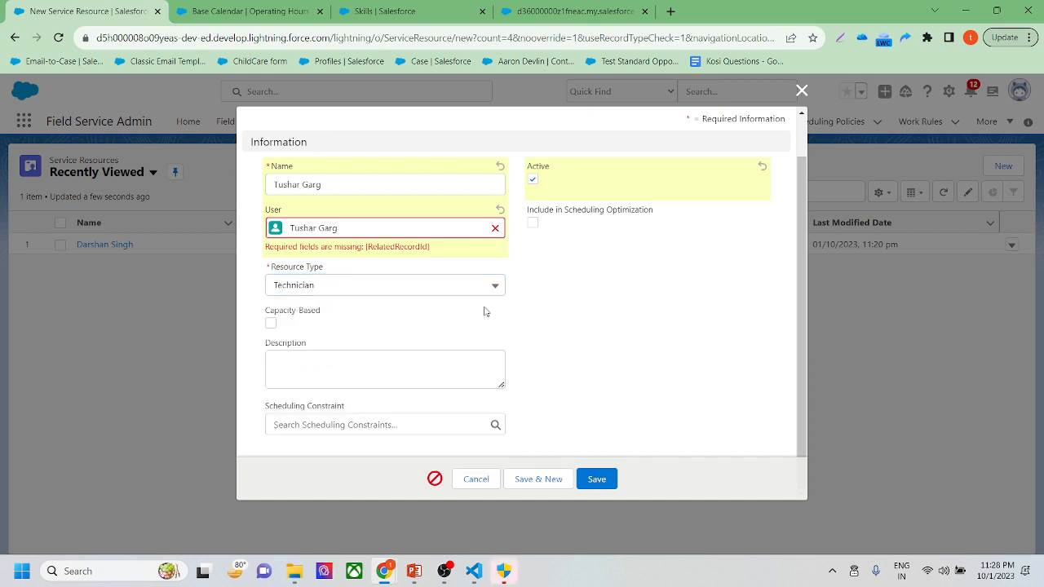
click(596, 479)
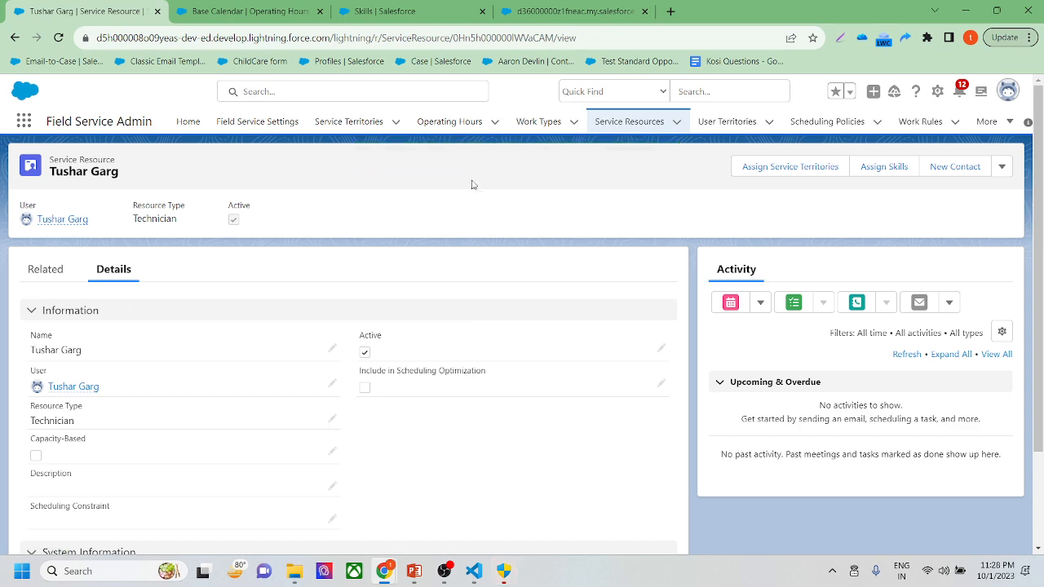
Review the related lists of the saved service resource, including skills, territories, absences and capacities.
click(45, 269)
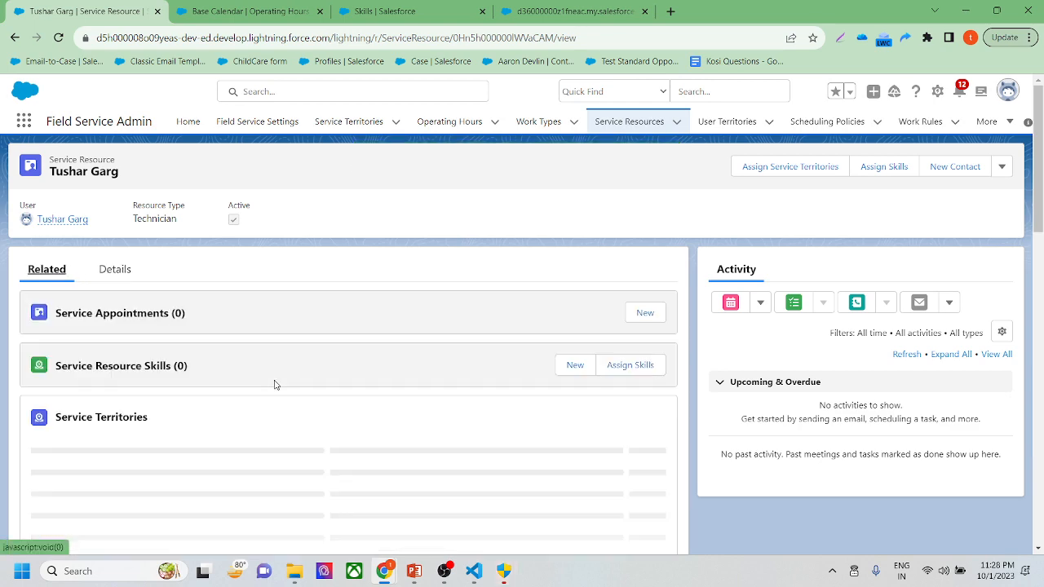
scroll(265, 330, down, 1)
scroll(265, 330, down, 10)
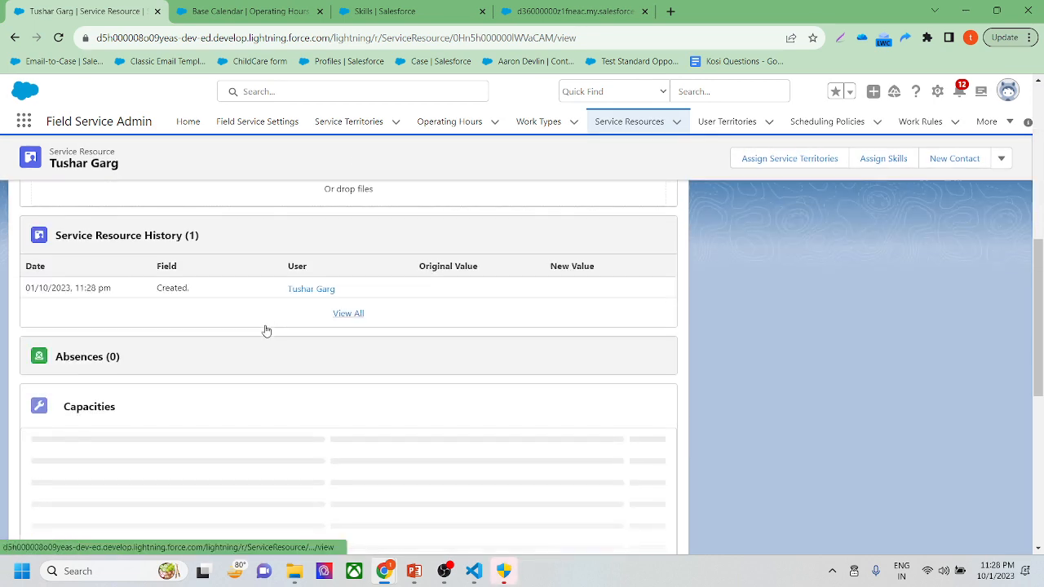
scroll(265, 329, up, 10)
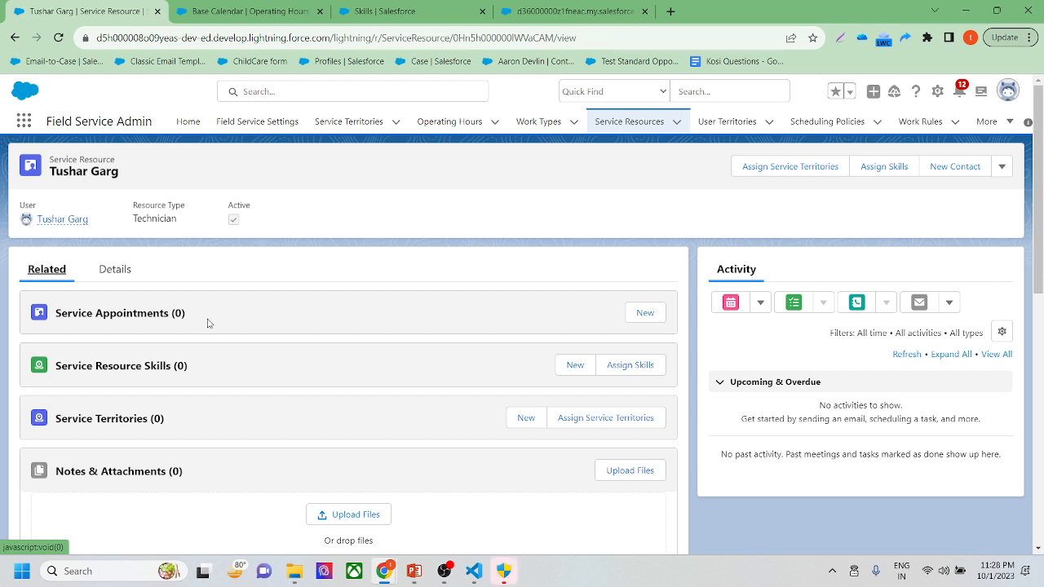
Open Setup, search for "skill" and go to the Skills page under Salesforce Scheduler.
click(937, 93)
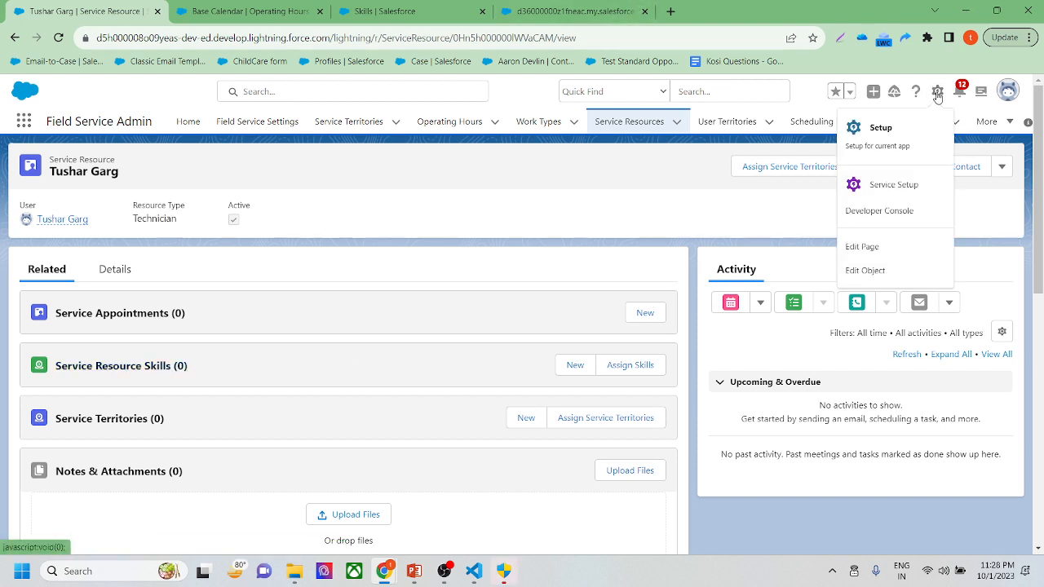
click(898, 140)
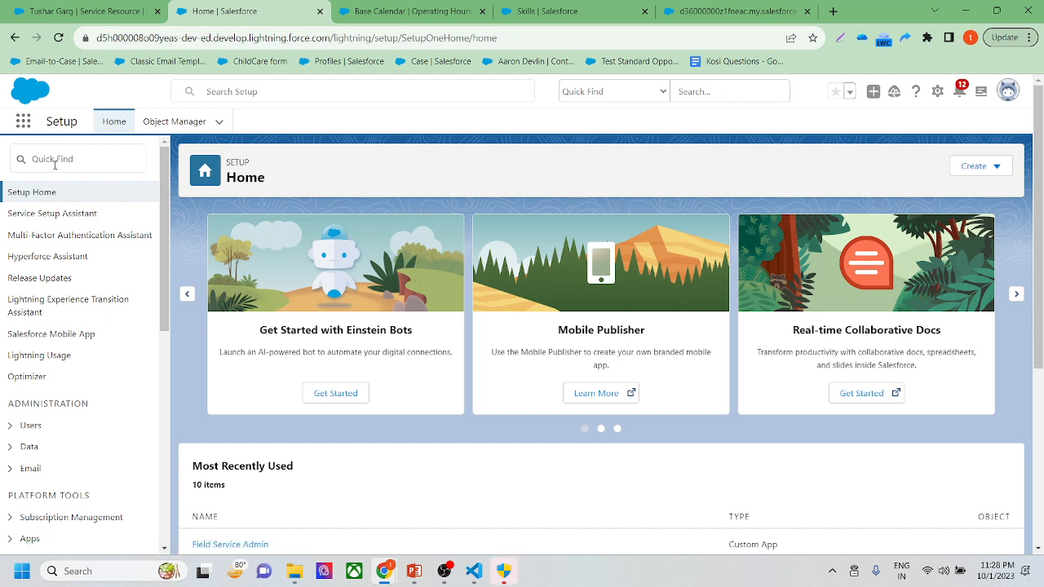
click(55, 164)
text(skill)
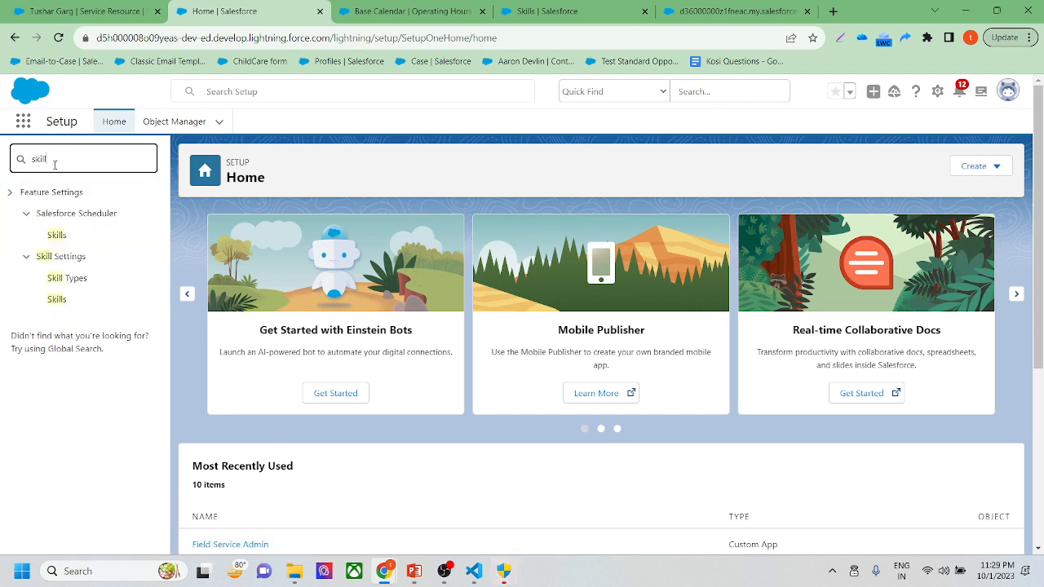
click(62, 243)
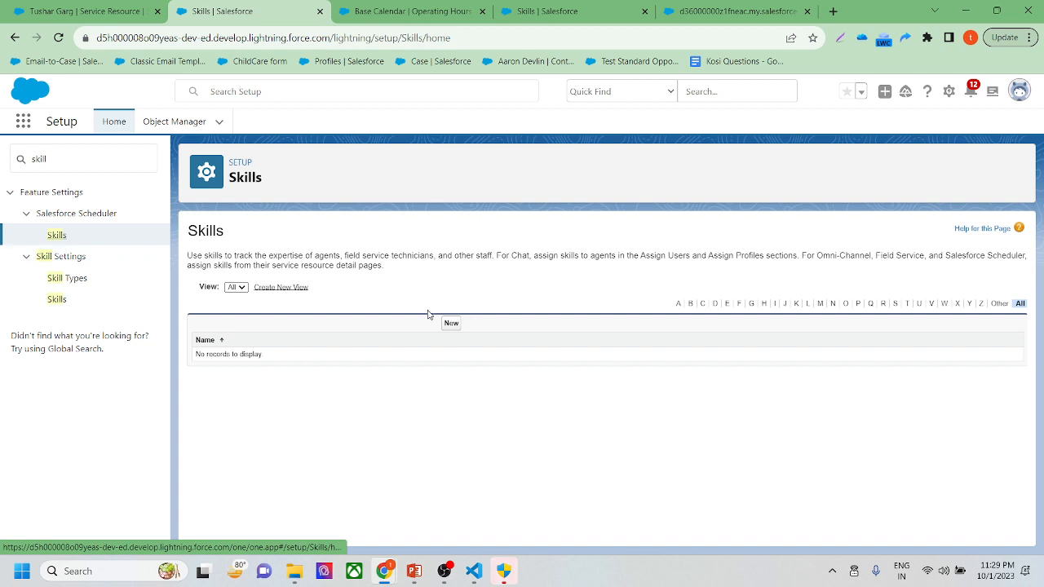
Create and save a new skill named English without assigning any users or profiles.
click(450, 323)
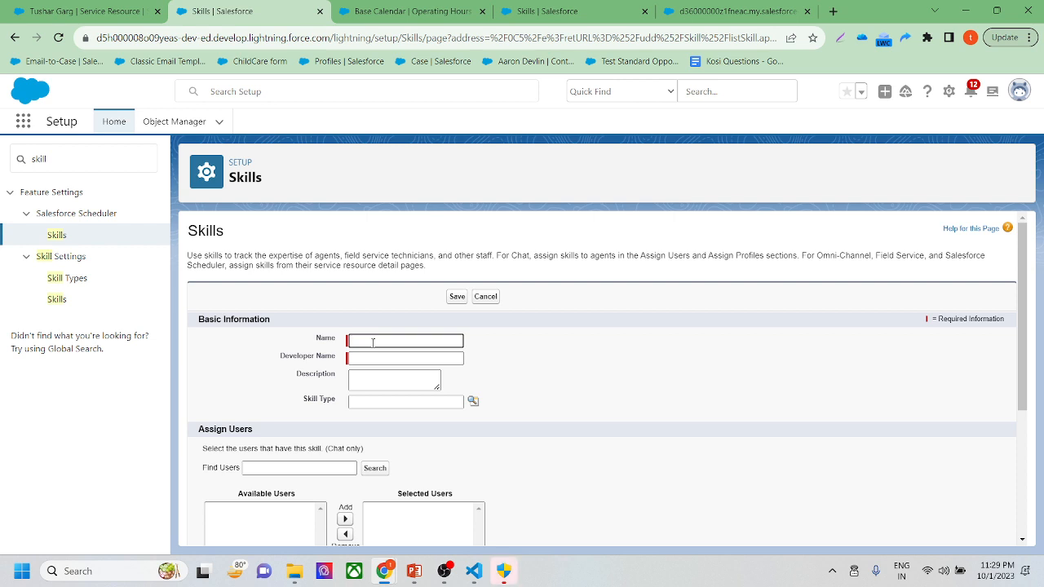
text(nglish)
click(561, 377)
scroll(385, 405, down, 1)
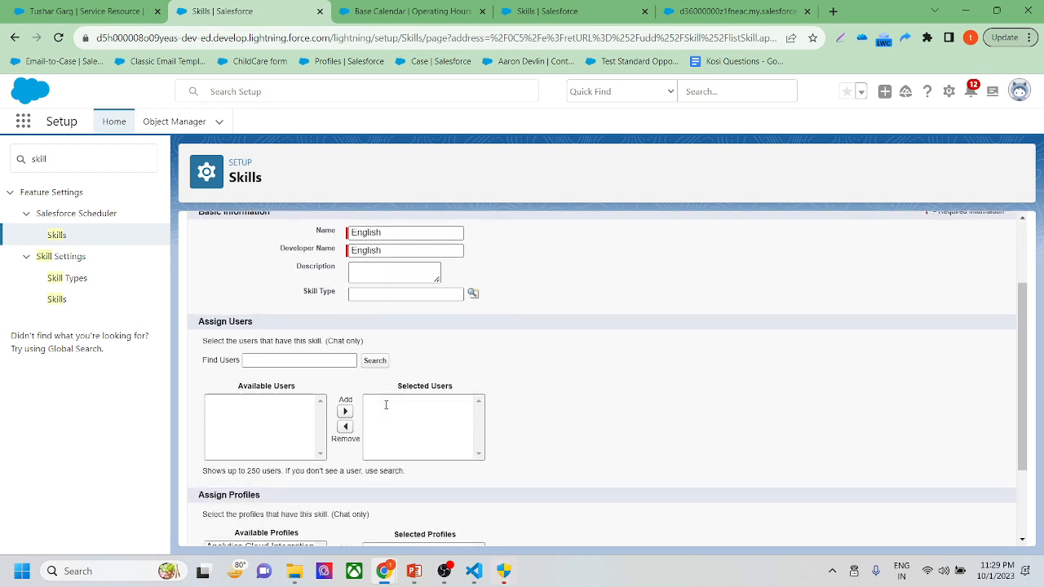
scroll(385, 404, up, 1)
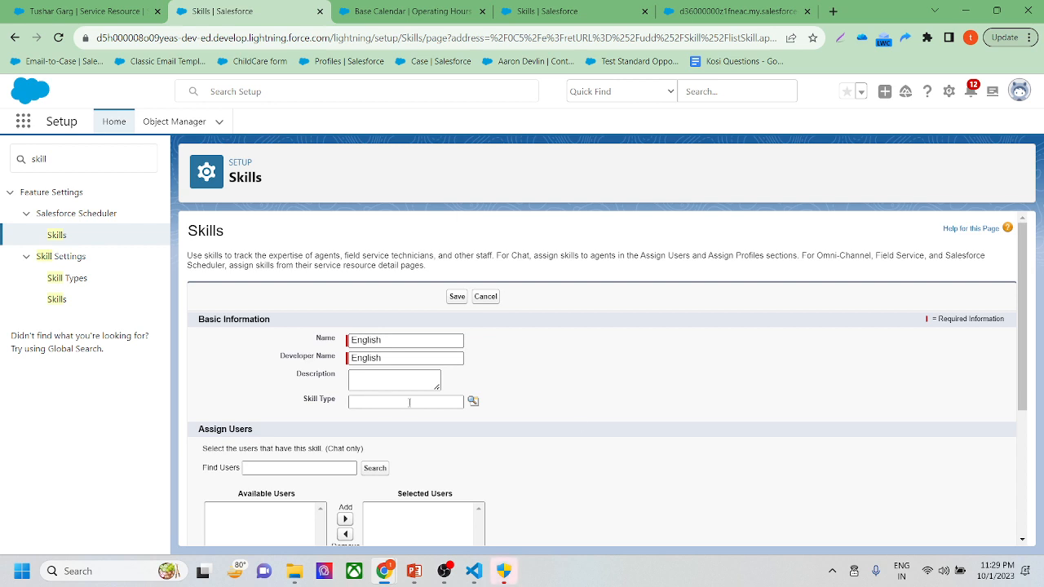
scroll(582, 424, down, 2)
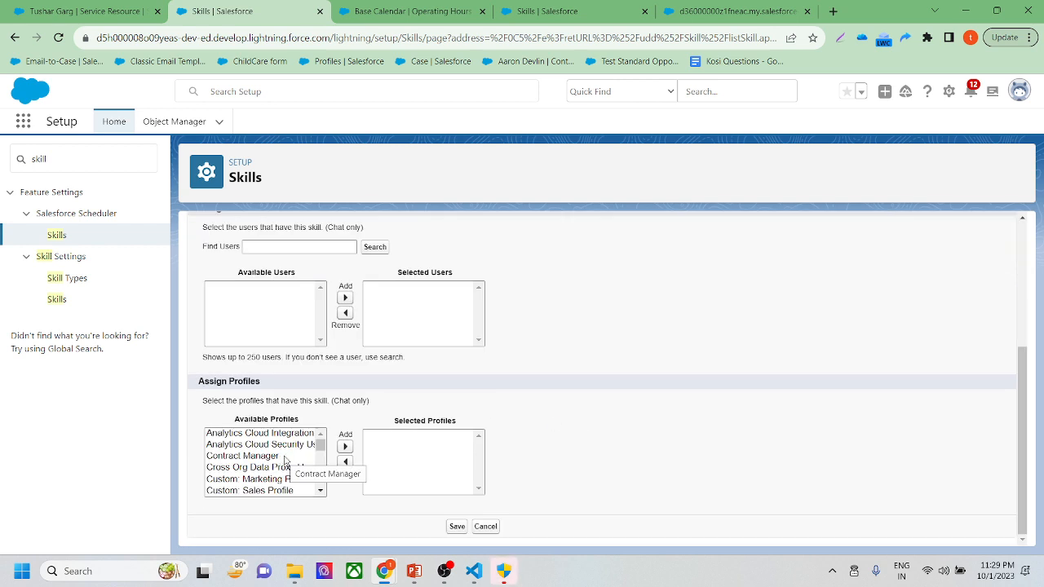
scroll(285, 464, down, 5)
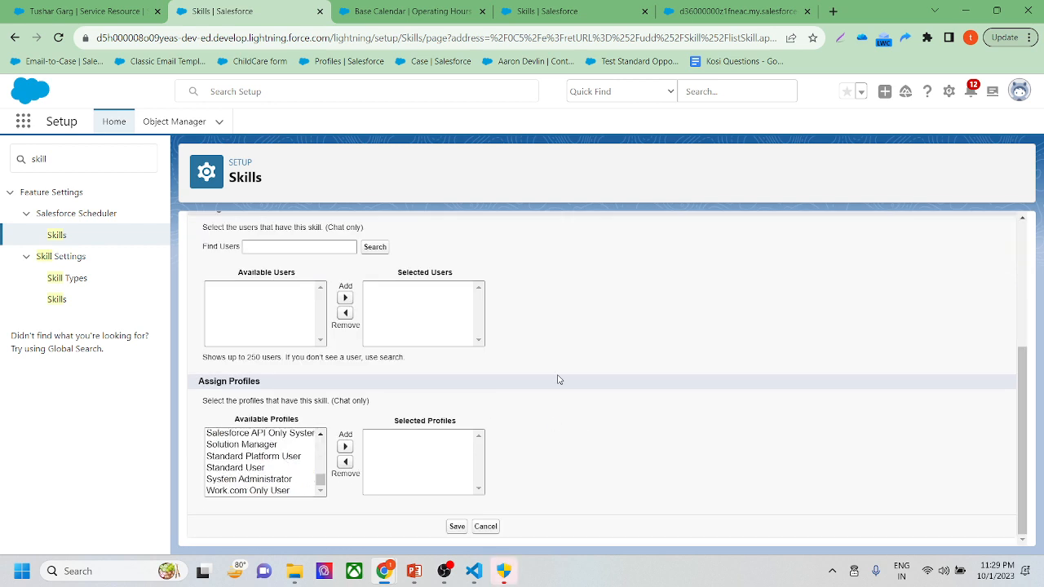
scroll(559, 379, up, 2)
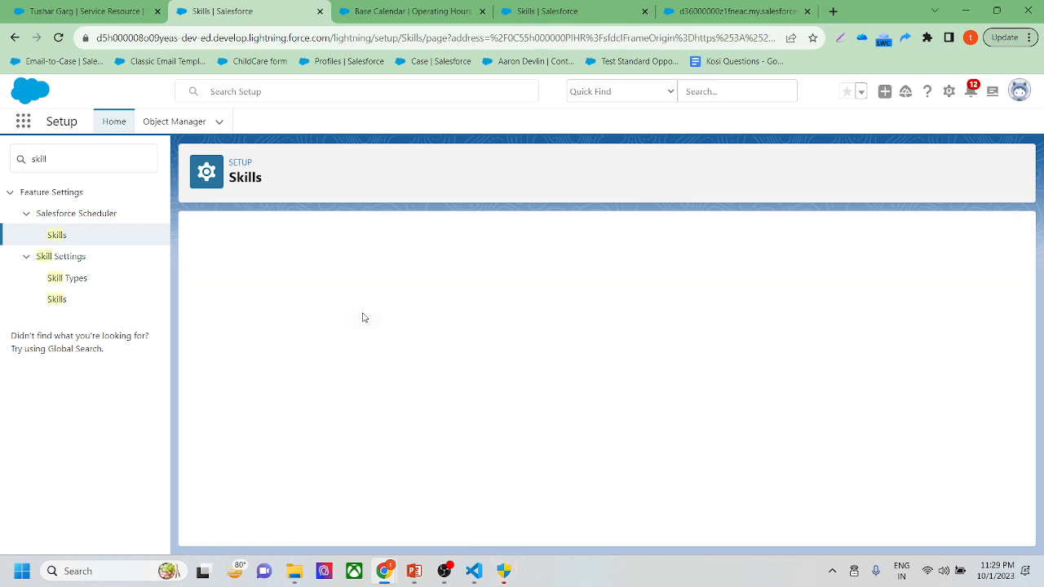
Return to the technician's service resource record, reload it and show its related lists.
click(114, 11)
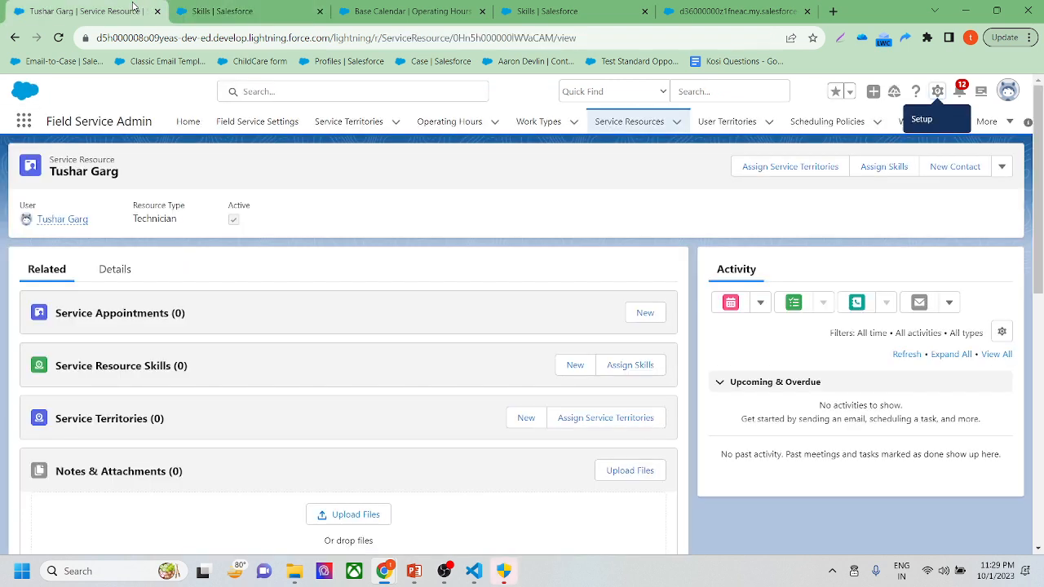
click(228, 42)
key(Return)
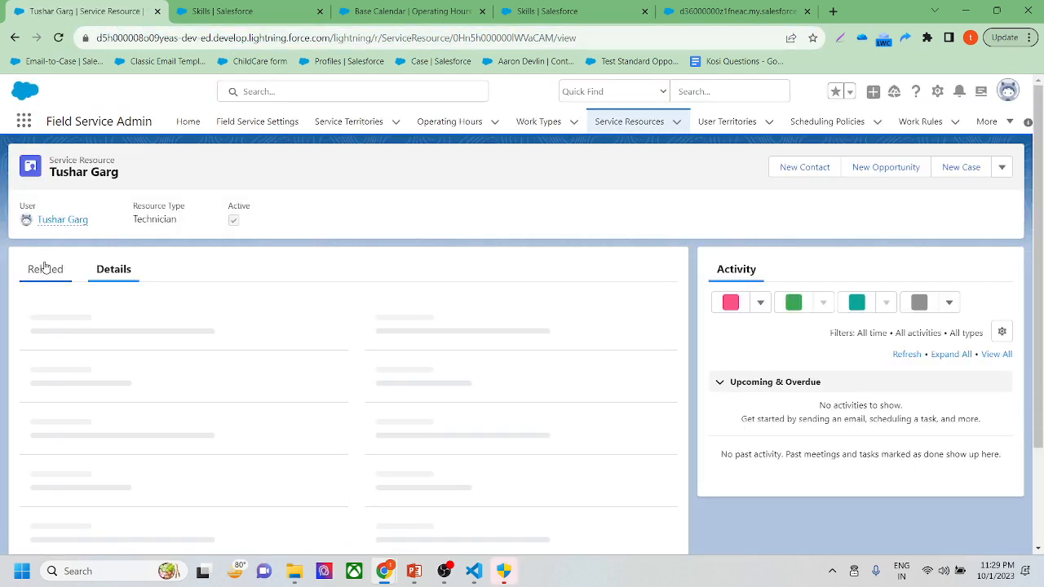
click(45, 269)
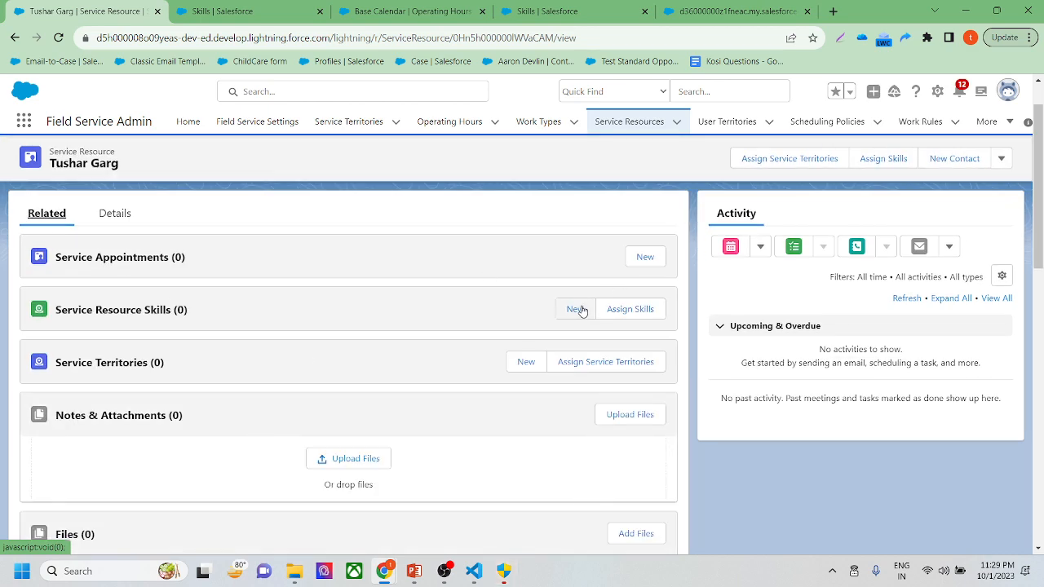
Assign the English skill to the service resource and set its skill level to 10.
click(621, 314)
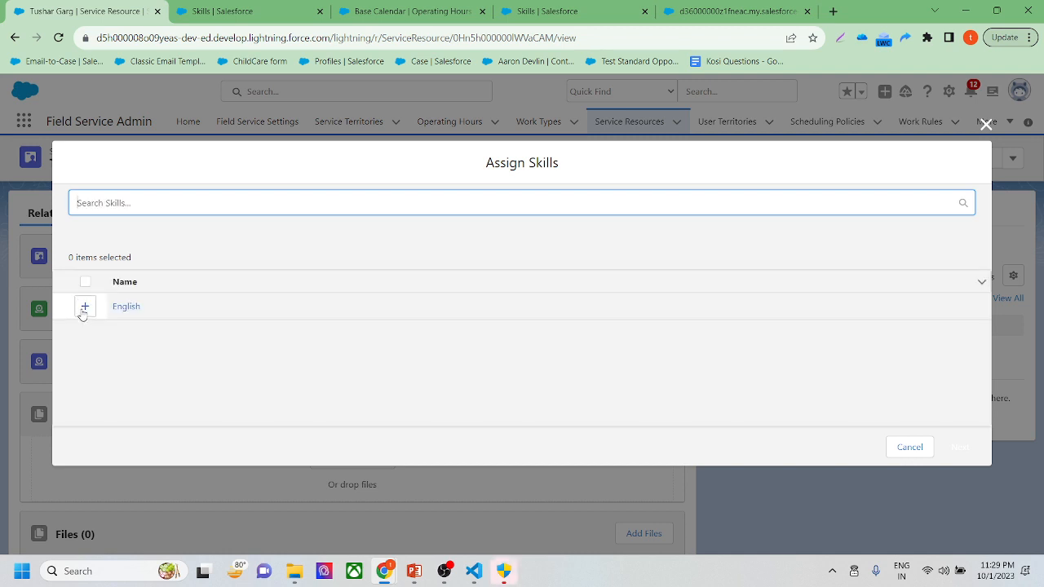
click(83, 308)
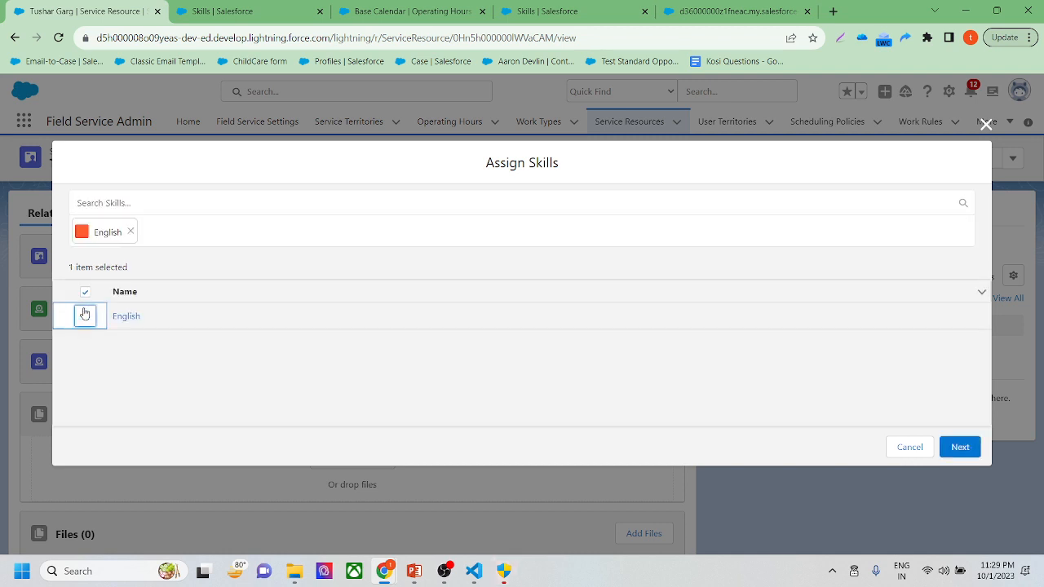
click(961, 447)
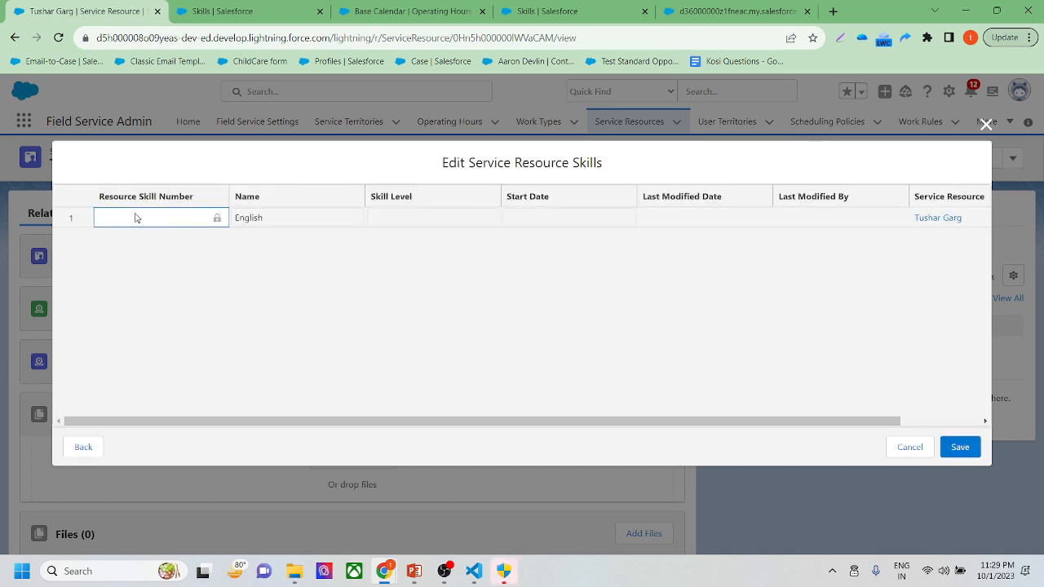
double_click(294, 217)
double_click(398, 223)
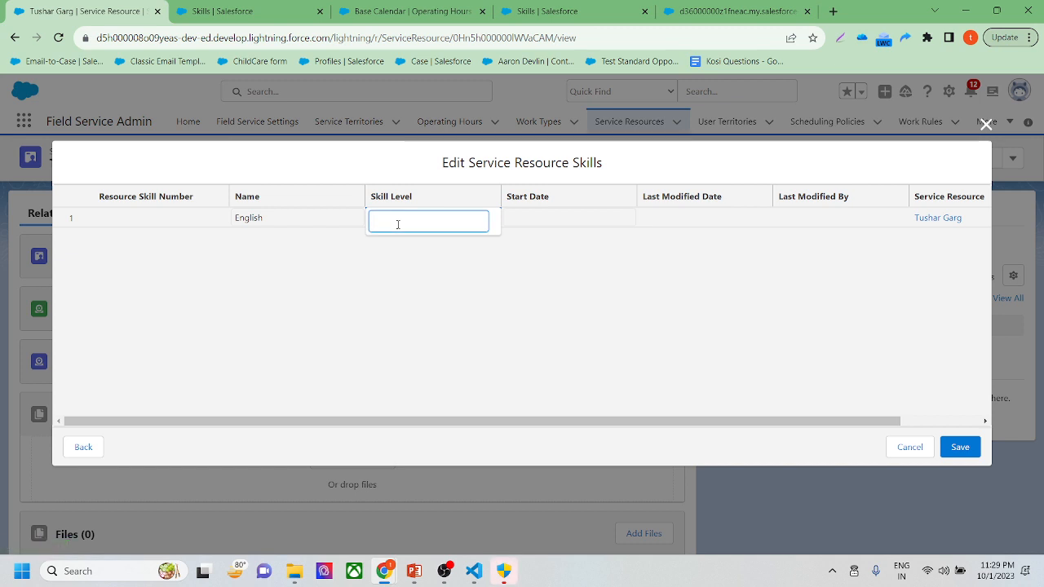
text(10)
click(493, 300)
Set the English skill's start date to 01/10/2023, 12:00 pm and save the skill assignment.
double_click(556, 224)
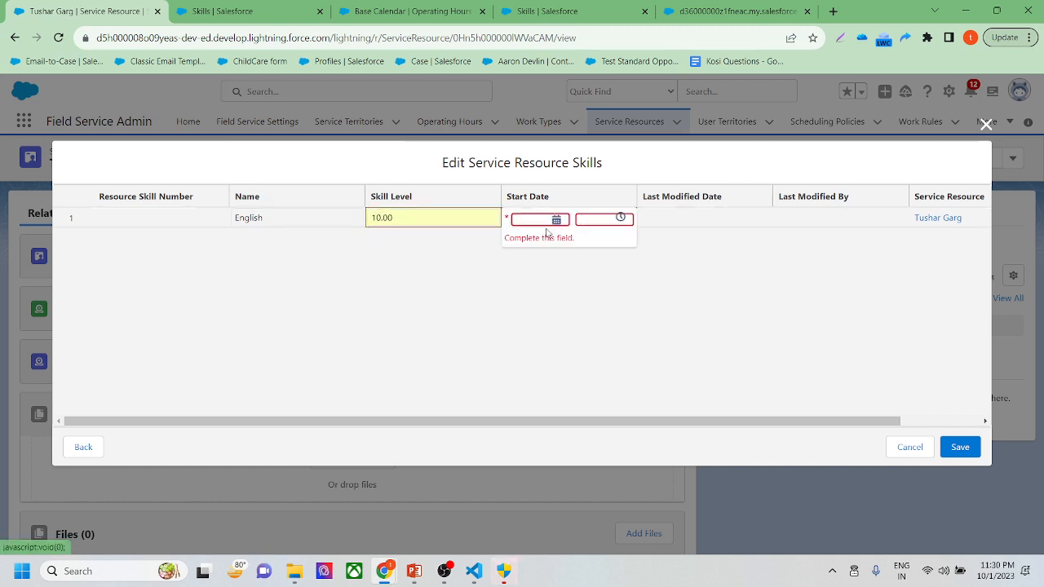
click(546, 221)
click(526, 245)
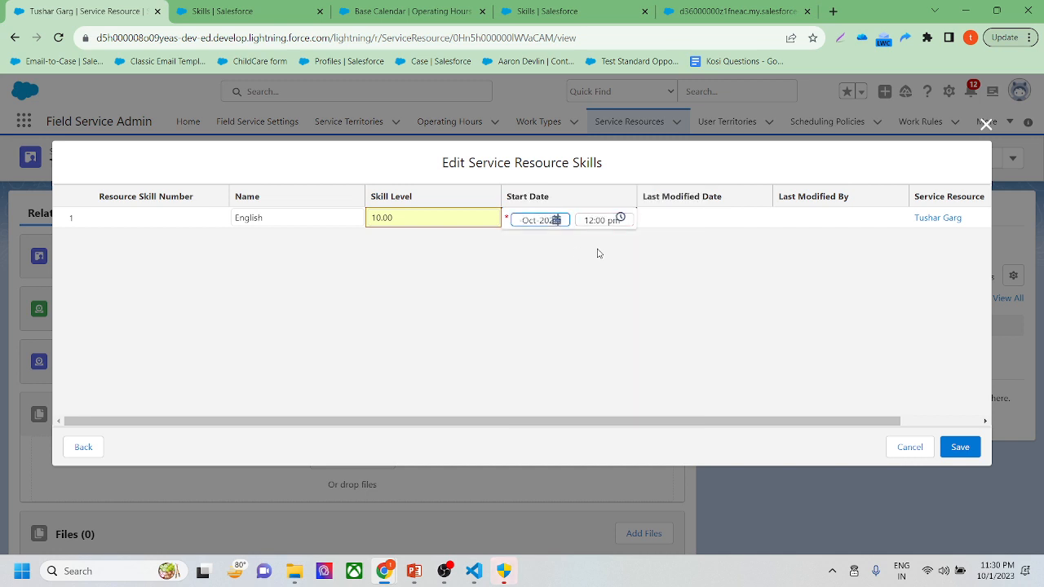
click(737, 269)
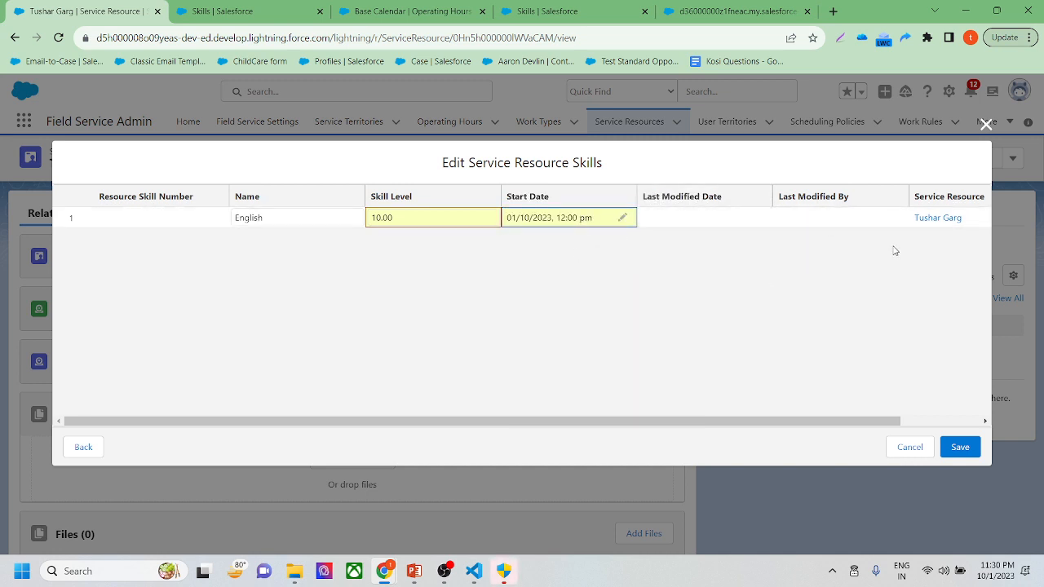
click(960, 447)
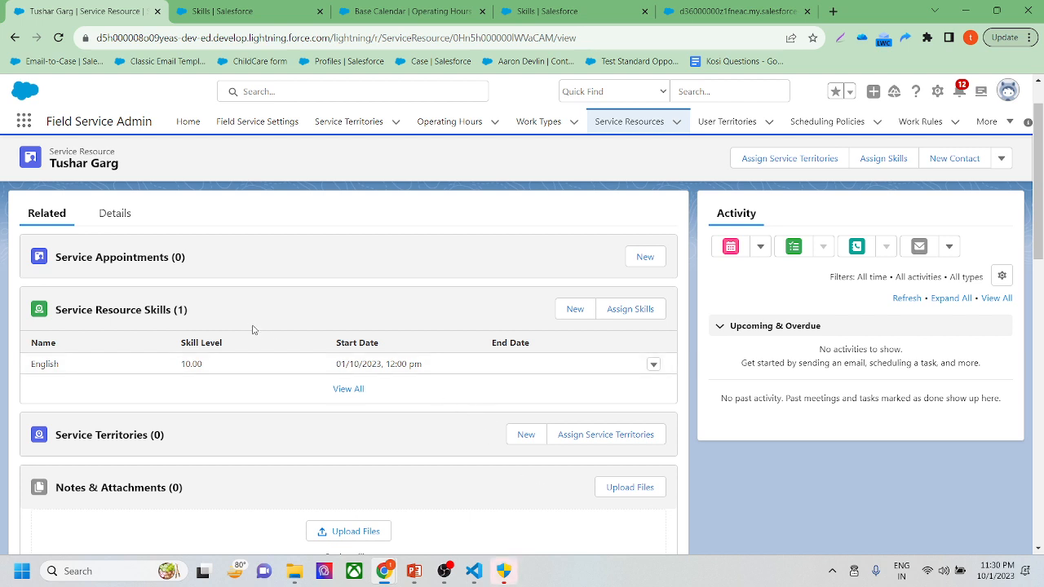
Switch to the Field Service Lightning presentation in PowerPoint and show the Operating Hours slide.
scroll(282, 361, down, 2)
scroll(284, 361, up, 3)
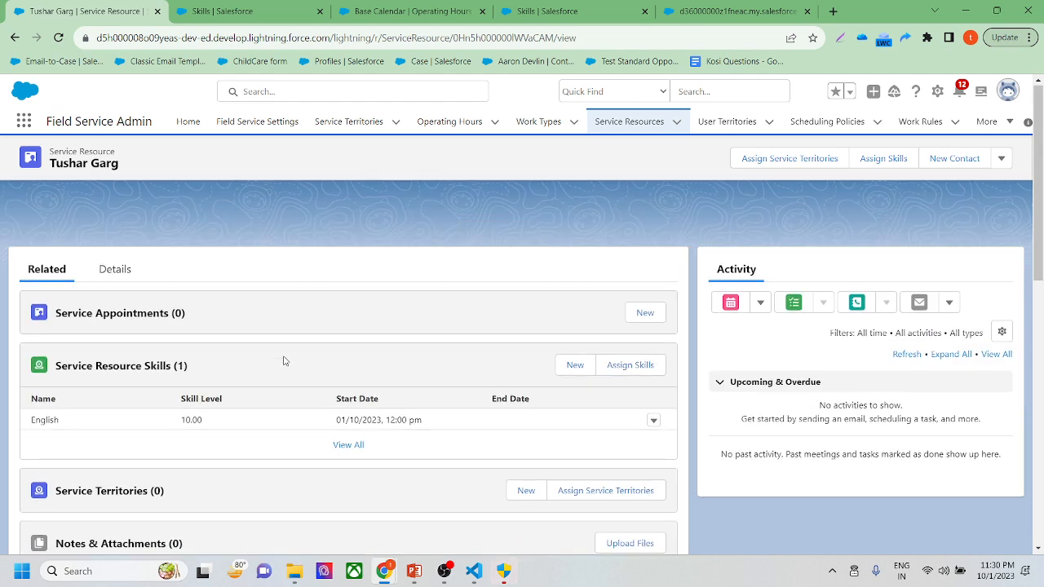
scroll(343, 267, down, 2)
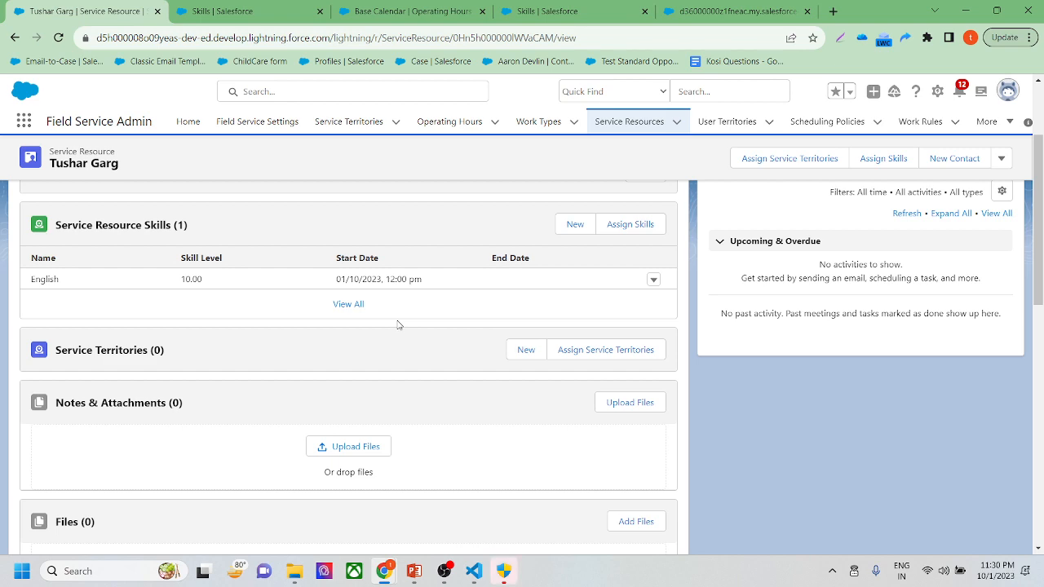
click(414, 571)
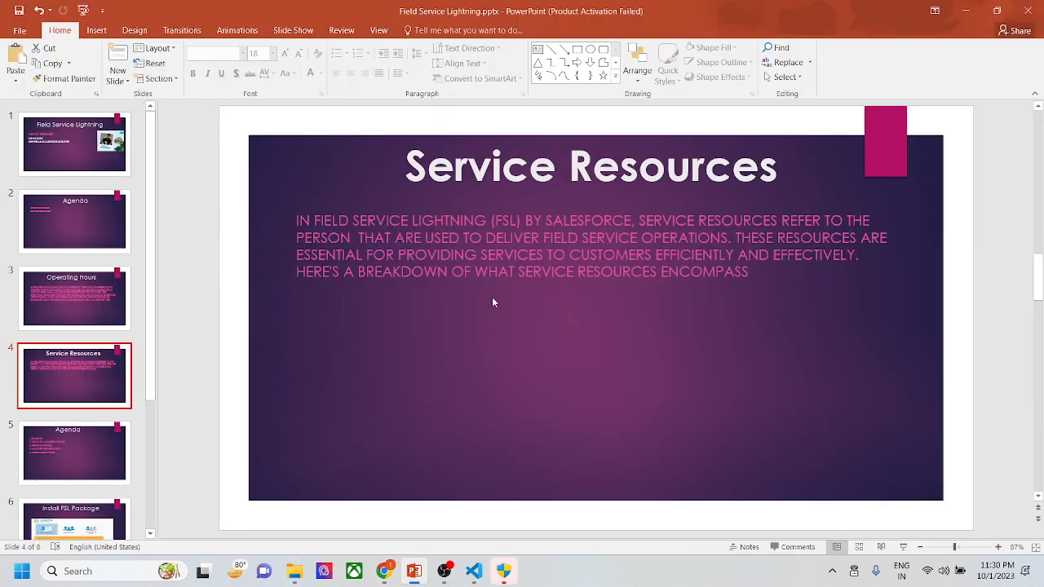
click(38, 297)
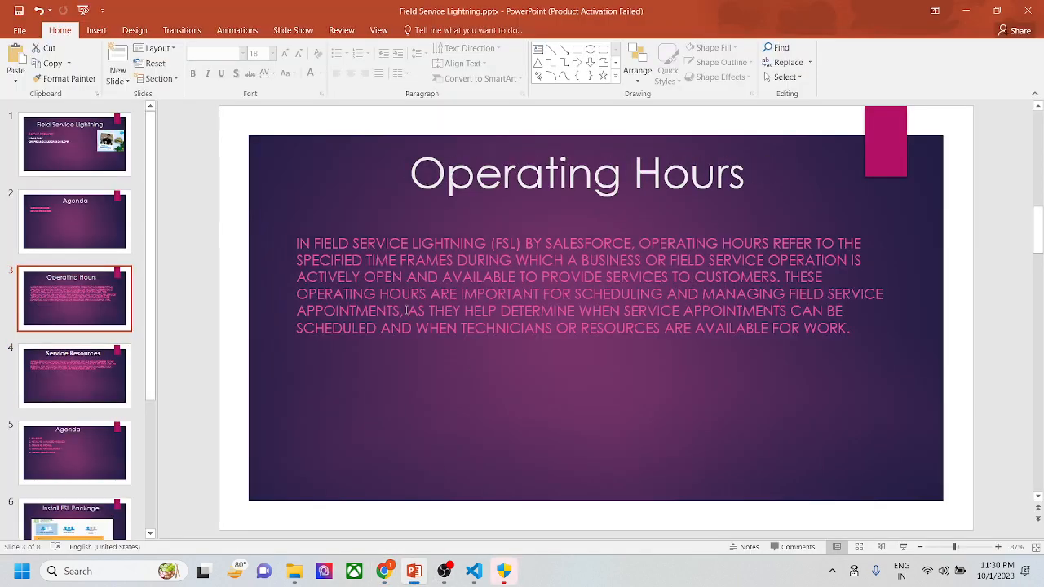